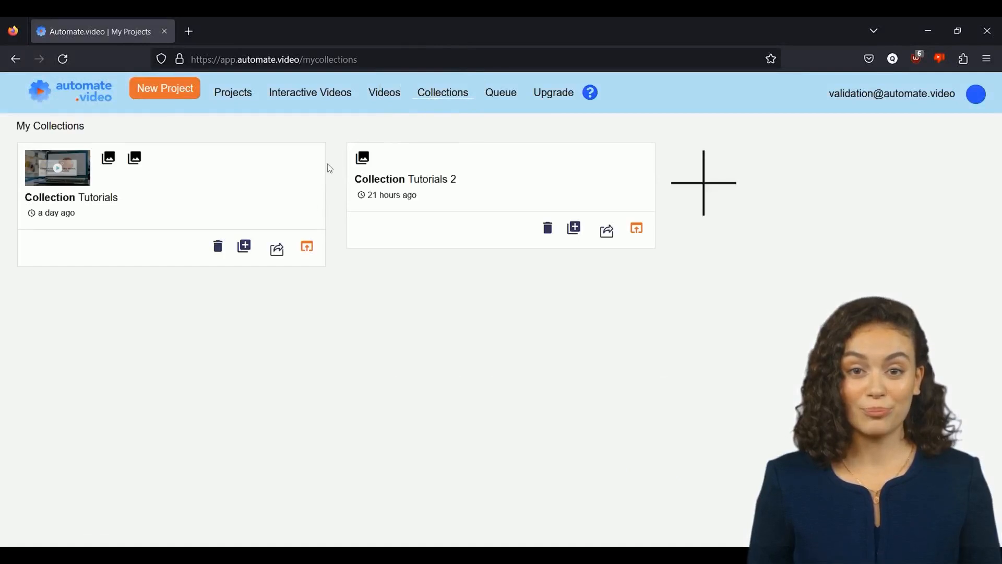
# Step: Open the Tutorials collection's video page and examine its heading and video card blocks in the editor
pyautogui.click(307, 249)
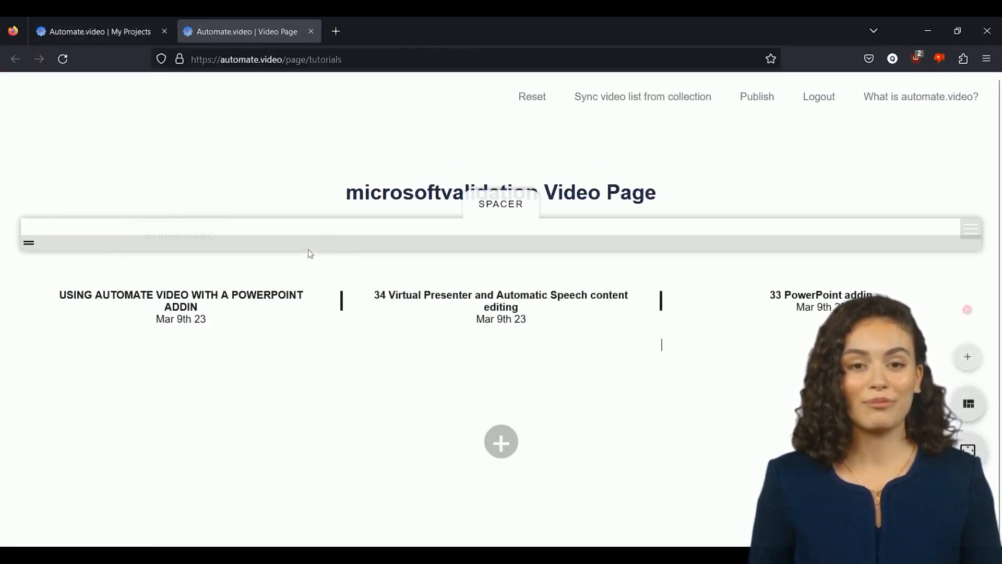
pyautogui.click(800, 205)
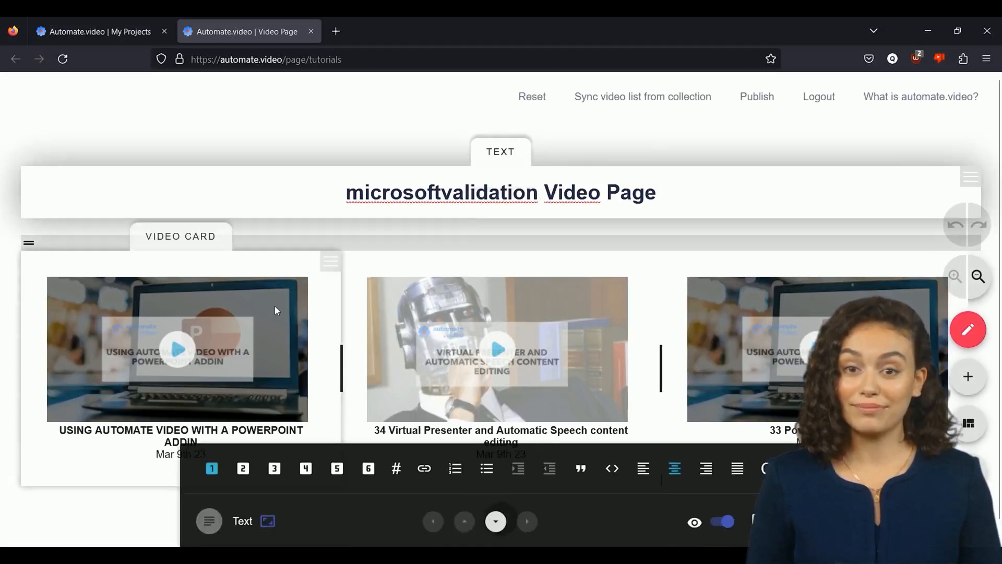
pyautogui.click(275, 307)
pyautogui.click(502, 304)
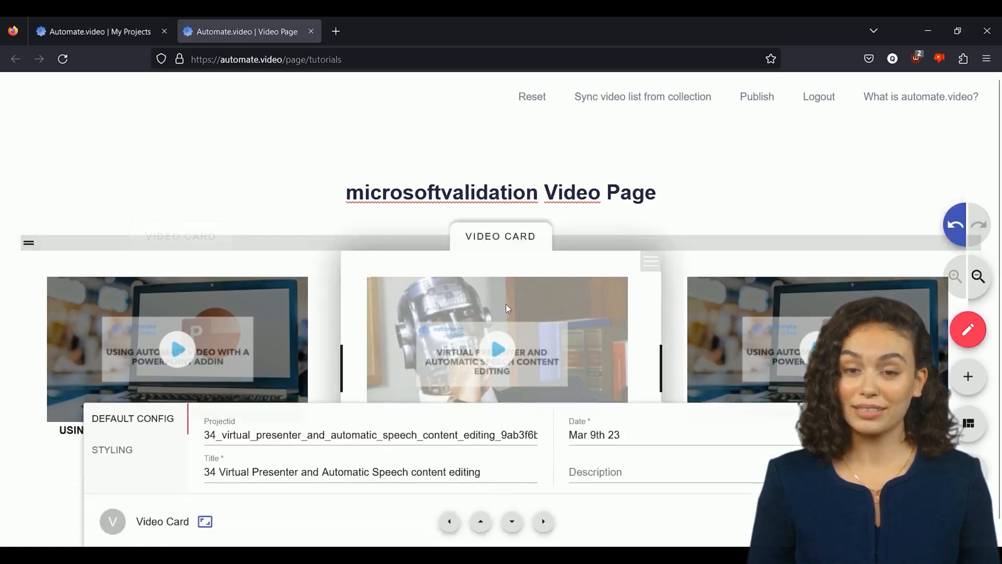
pyautogui.click(800, 302)
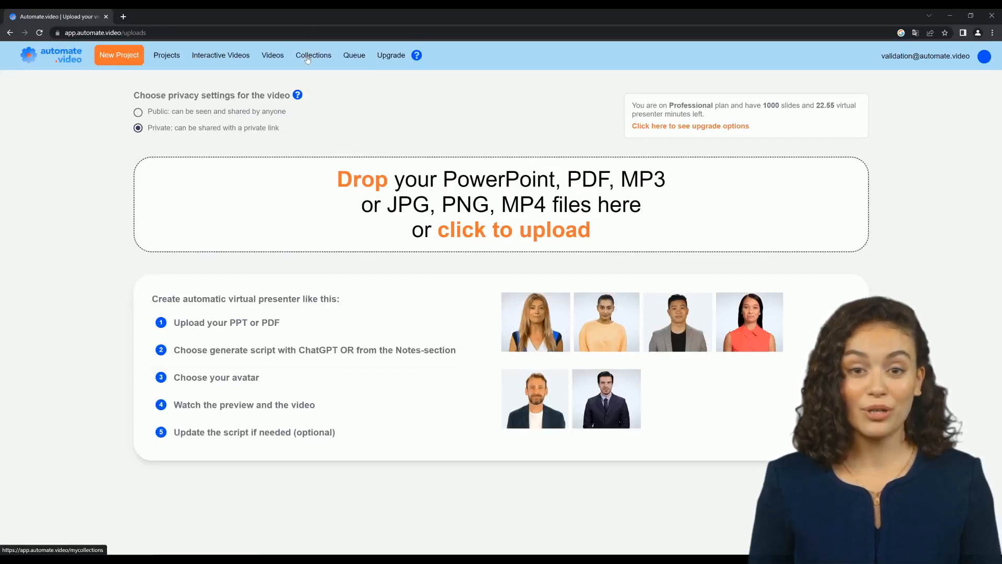
# Step: Create a new collection named "Tutorials"
pyautogui.click(308, 56)
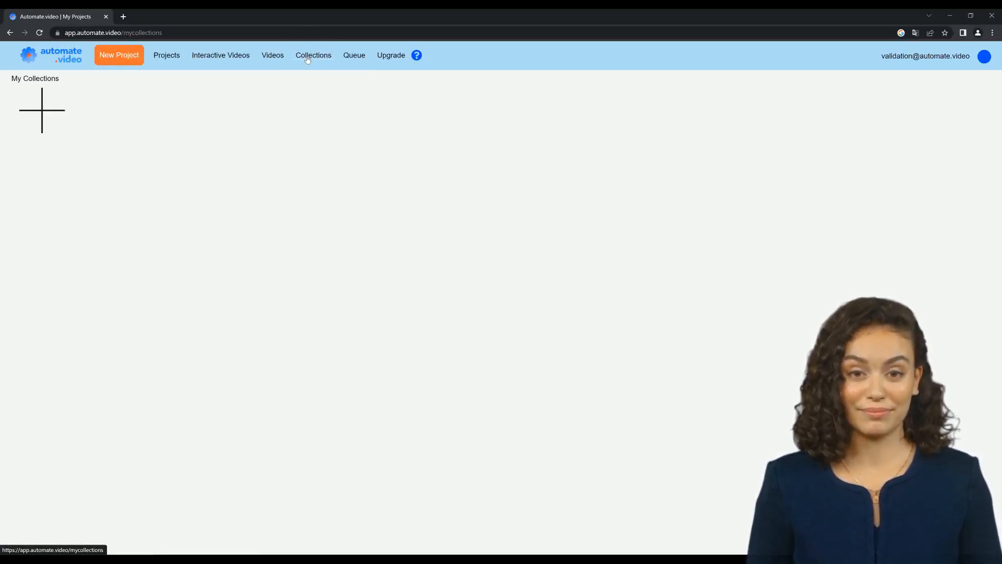
pyautogui.click(57, 119)
pyautogui.write('Tutorials')
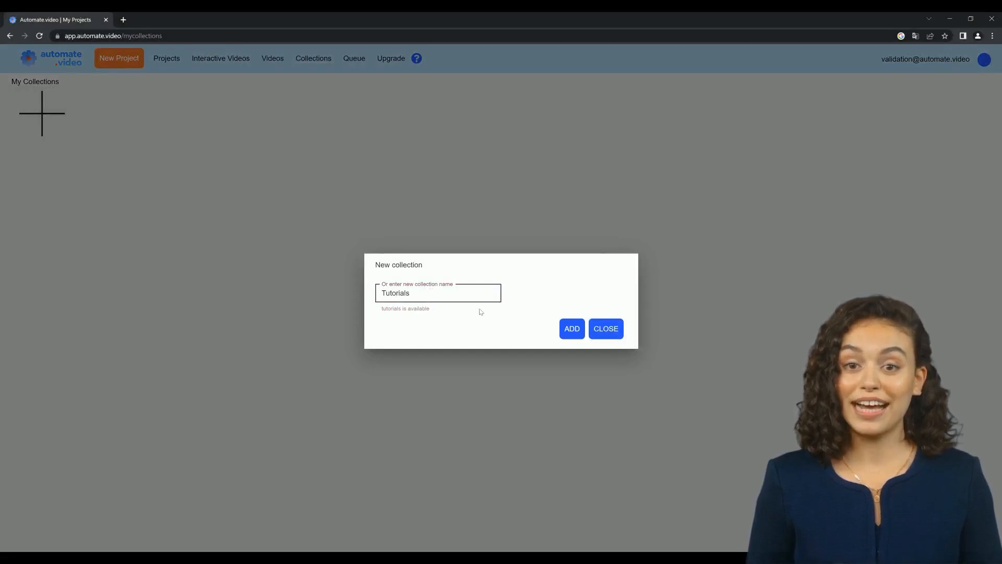
pyautogui.click(571, 328)
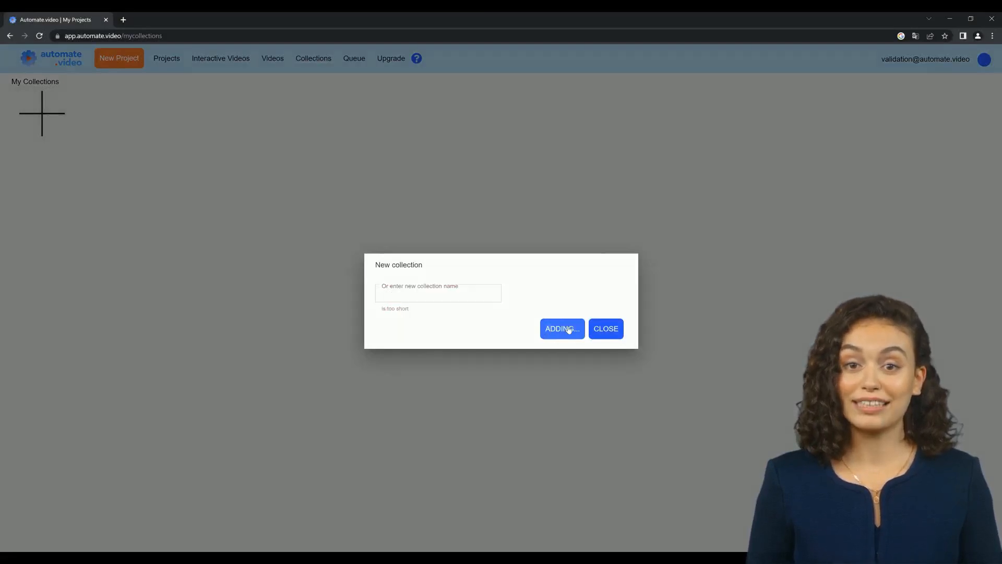
# Step: Add the projects "33 PowerPoint addin", "USING AUTOMATE VIDEO WITH A POWERPOINT ADDIN" and "34 Virtual Presenter and Automatic Speech content editing" to the Tutorials collection
pyautogui.click(273, 136)
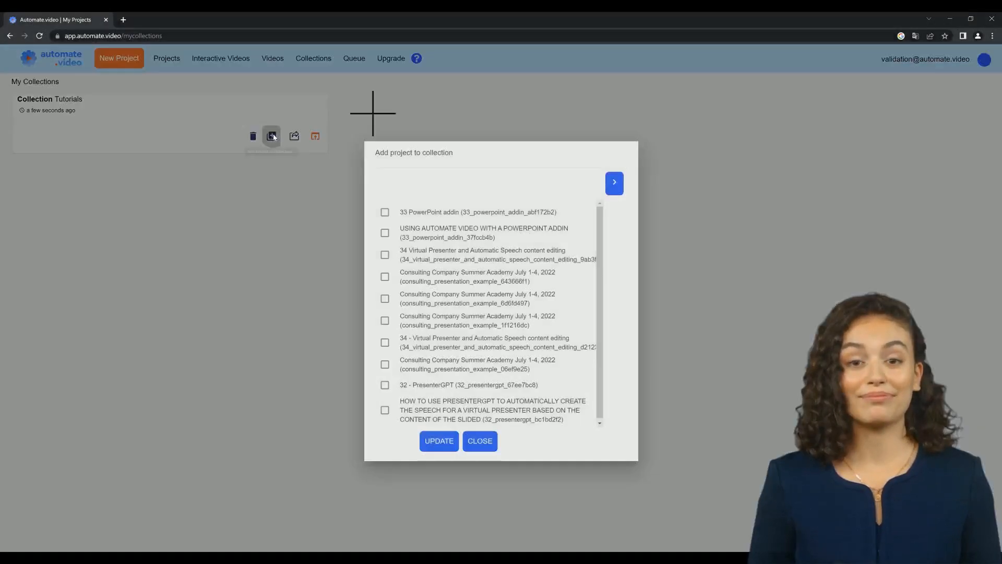
pyautogui.click(385, 255)
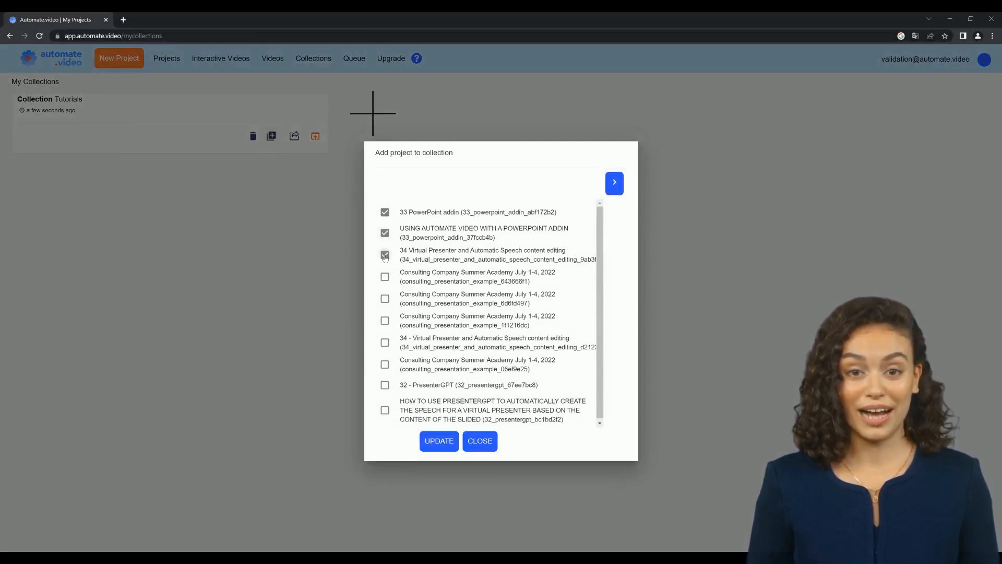
pyautogui.click(445, 447)
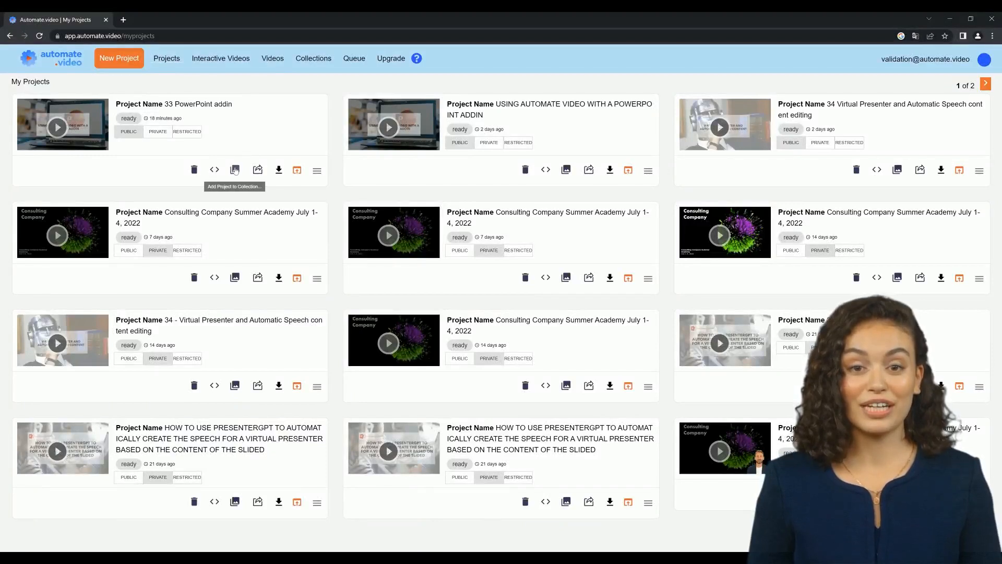
# Step: Add the "33 PowerPoint addin" project to a new collection named "Tutorials 2", keeping it in Tutorials as well
pyautogui.click(236, 170)
pyautogui.click(386, 295)
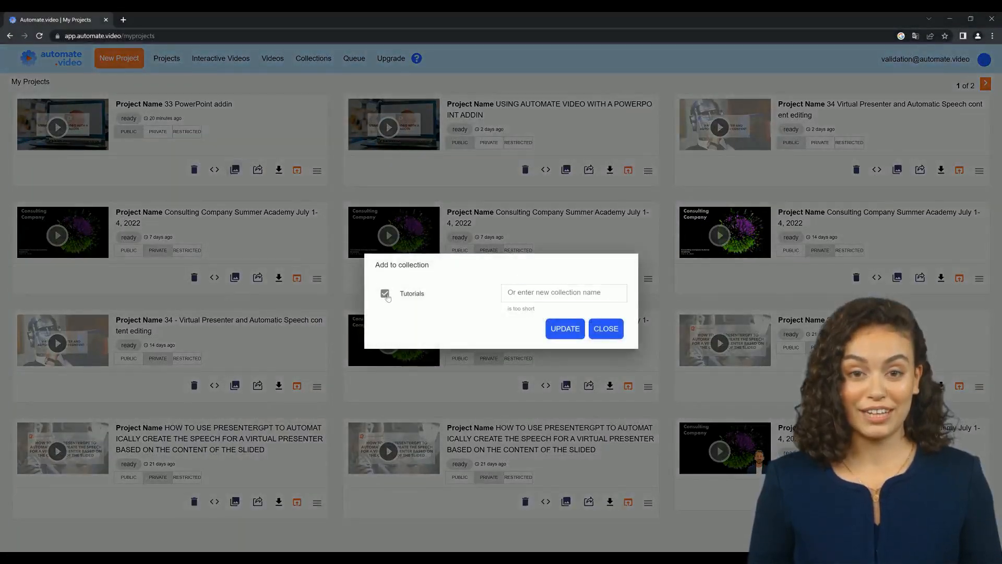
pyautogui.click(385, 295)
pyautogui.click(571, 295)
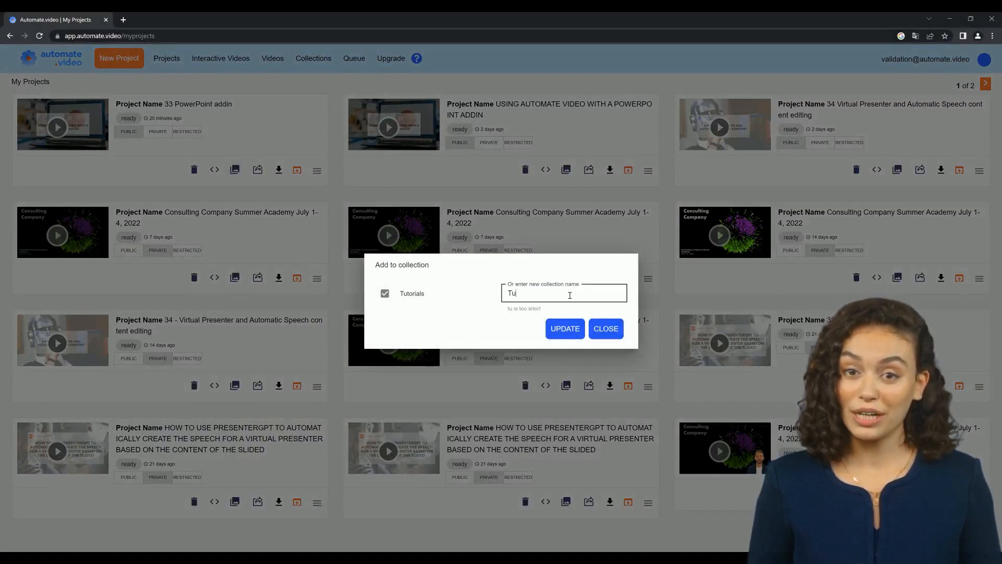
pyautogui.write('Tutorials ')
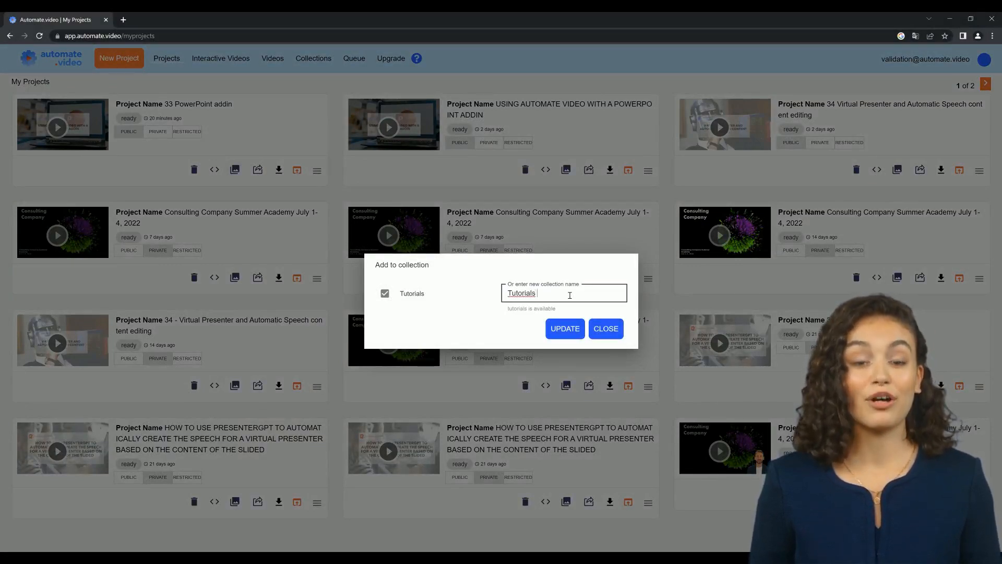
pyautogui.write('2')
pyautogui.click(563, 329)
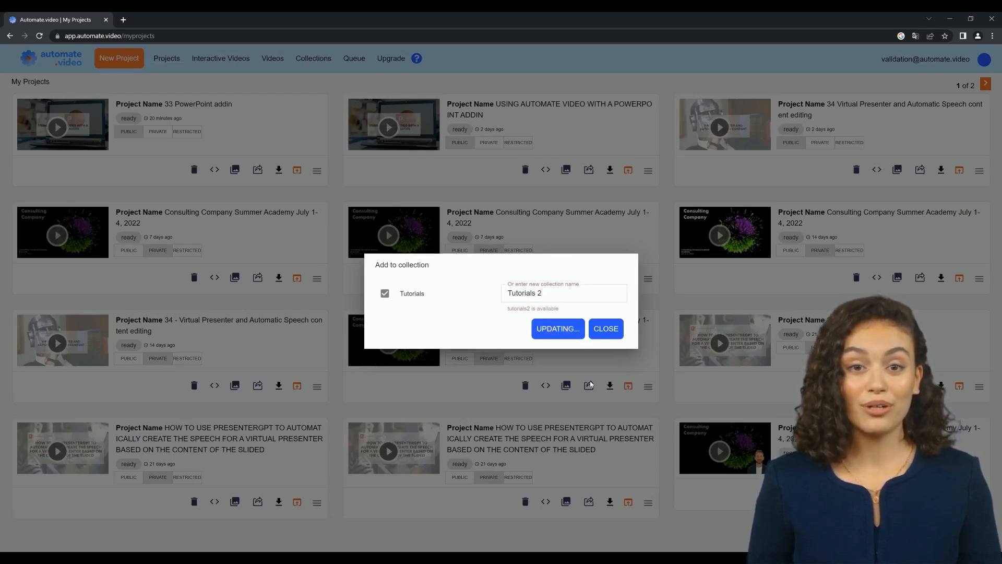
pyautogui.click(605, 329)
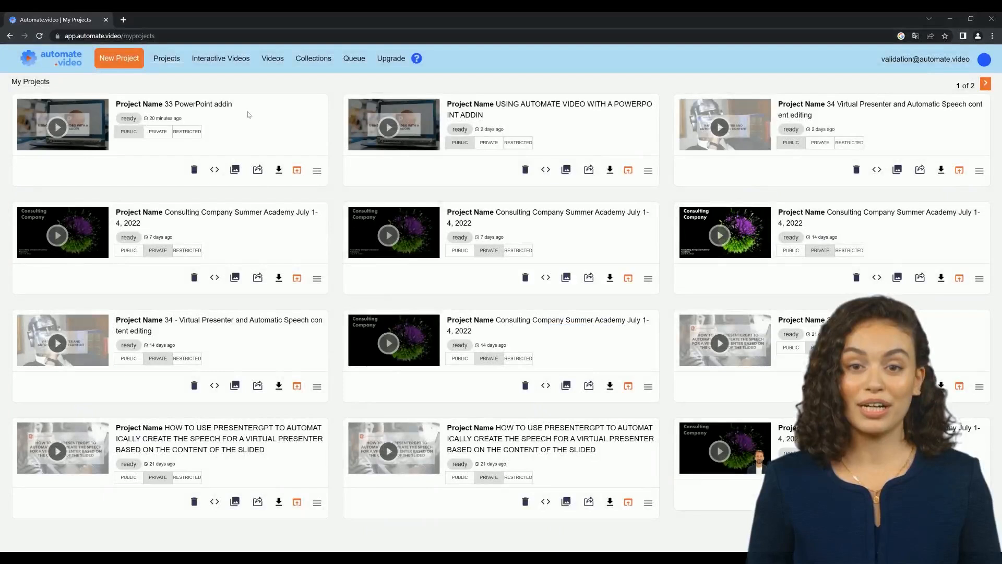
# Step: Return to the collections list and open the video page of the Tutorials collection
pyautogui.click(308, 58)
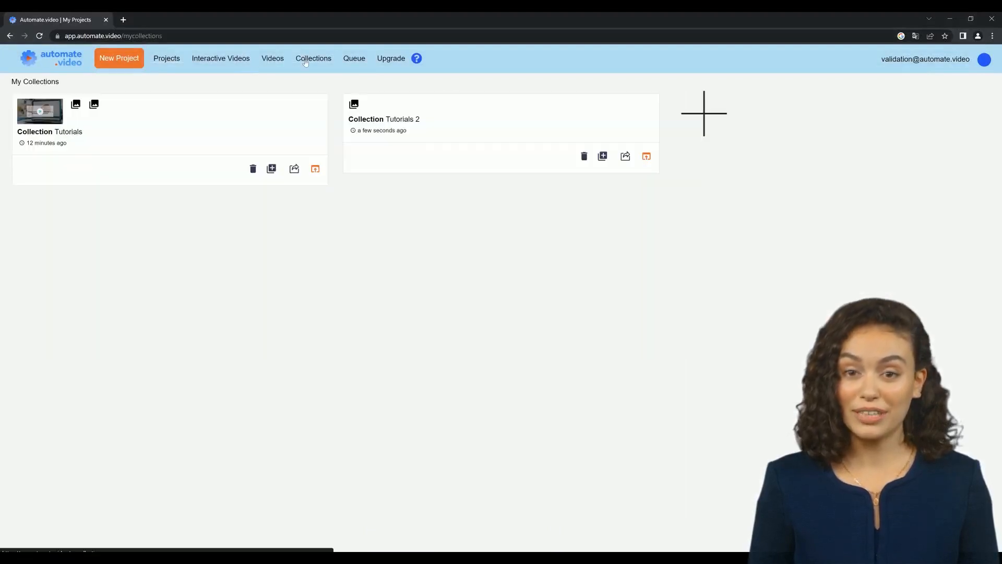
pyautogui.click(411, 123)
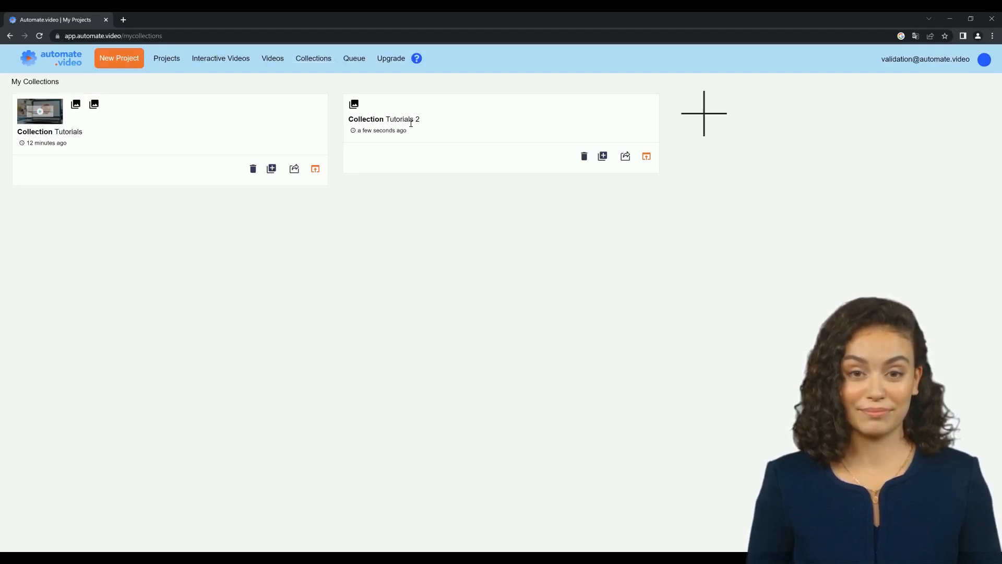
pyautogui.click(315, 169)
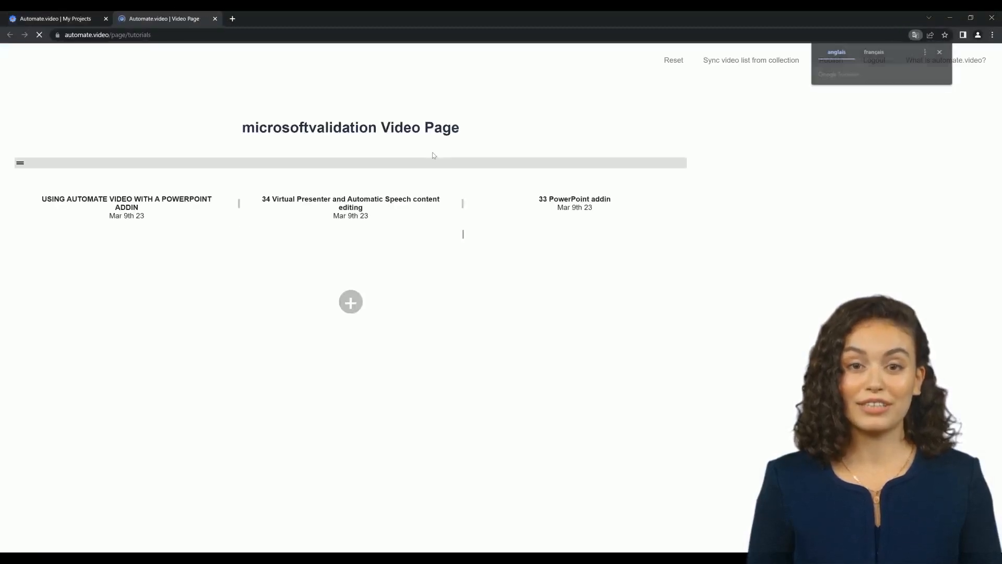
# Step: Replace the video page's heading text with "Hello world !"
pyautogui.tripleClick(473, 135)
pyautogui.write('Hello world ')
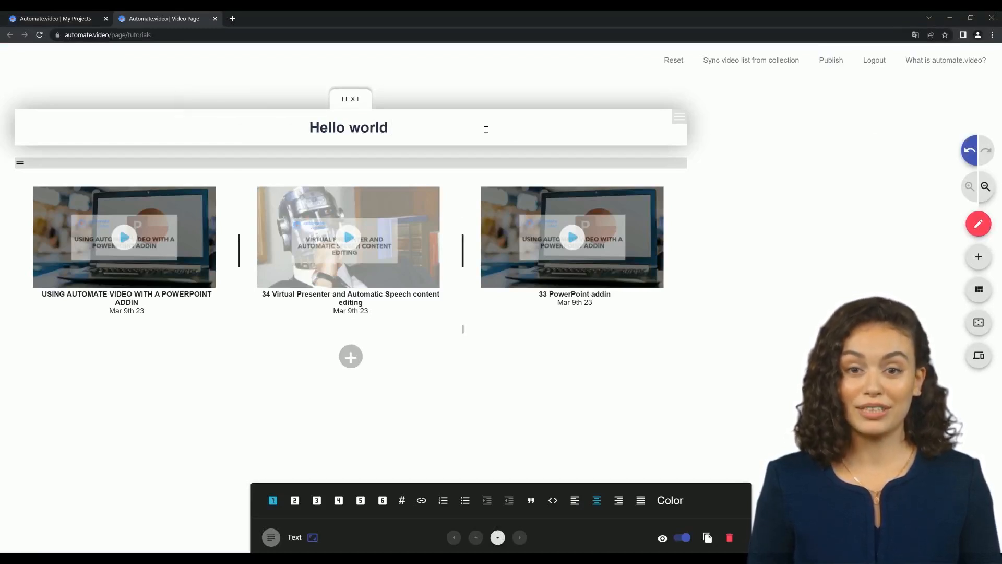
pyautogui.write('!')
pyautogui.click(818, 236)
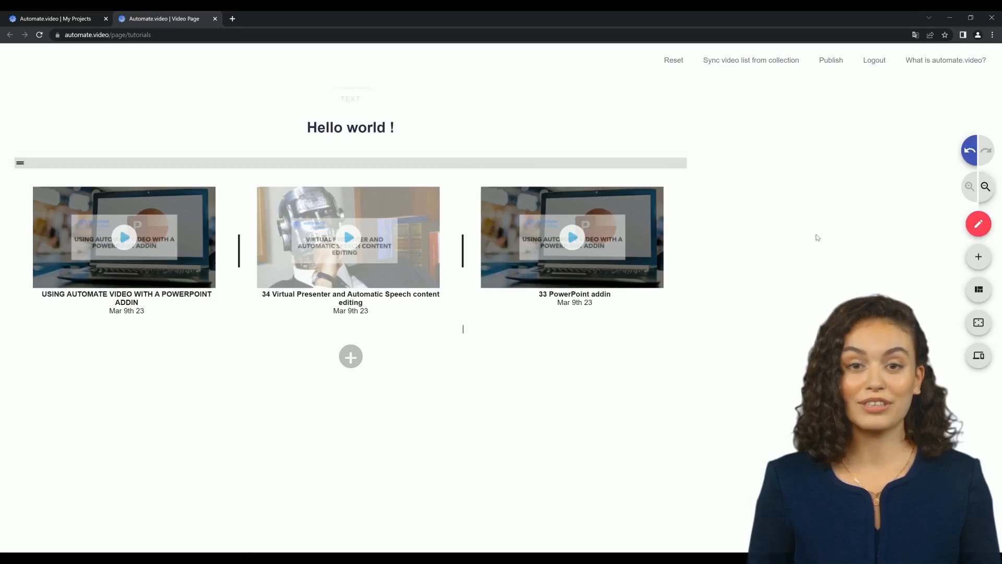
# Step: Change the text color of the first video card, "USING AUTOMATE VIDEO WITH A POWERPOINT ADDIN", to green
pyautogui.click(350, 358)
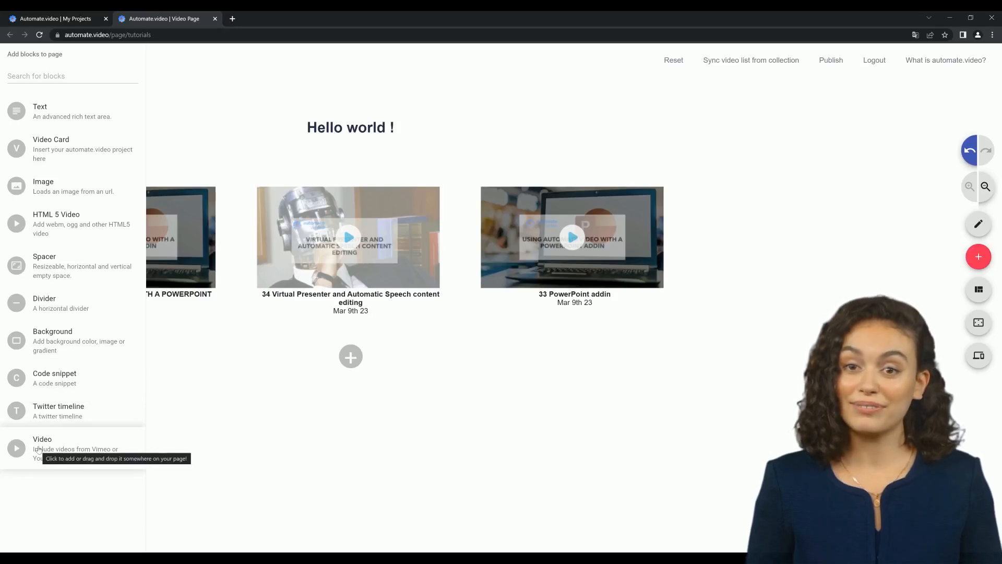
pyautogui.click(978, 228)
pyautogui.click(208, 322)
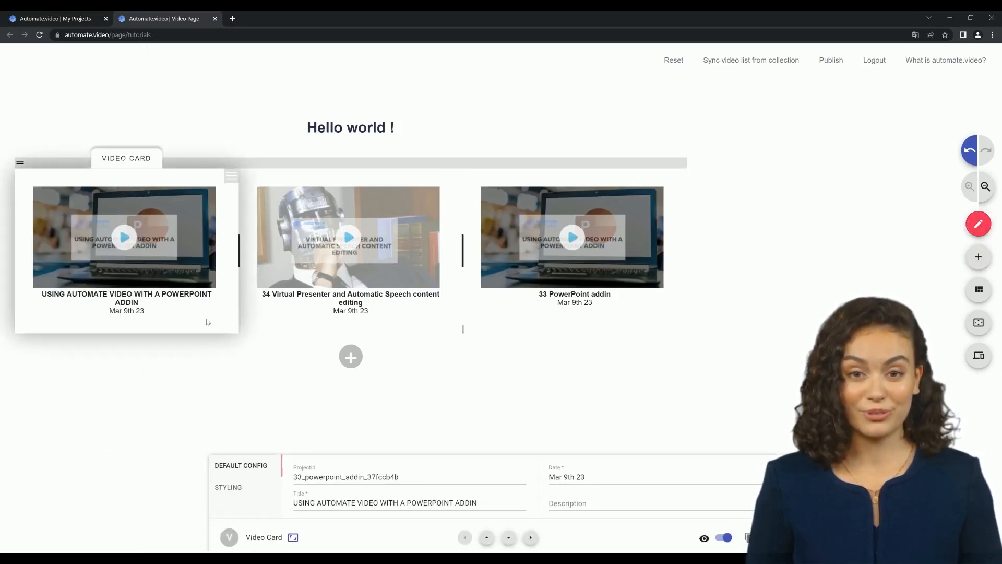
pyautogui.click(230, 487)
pyautogui.click(314, 479)
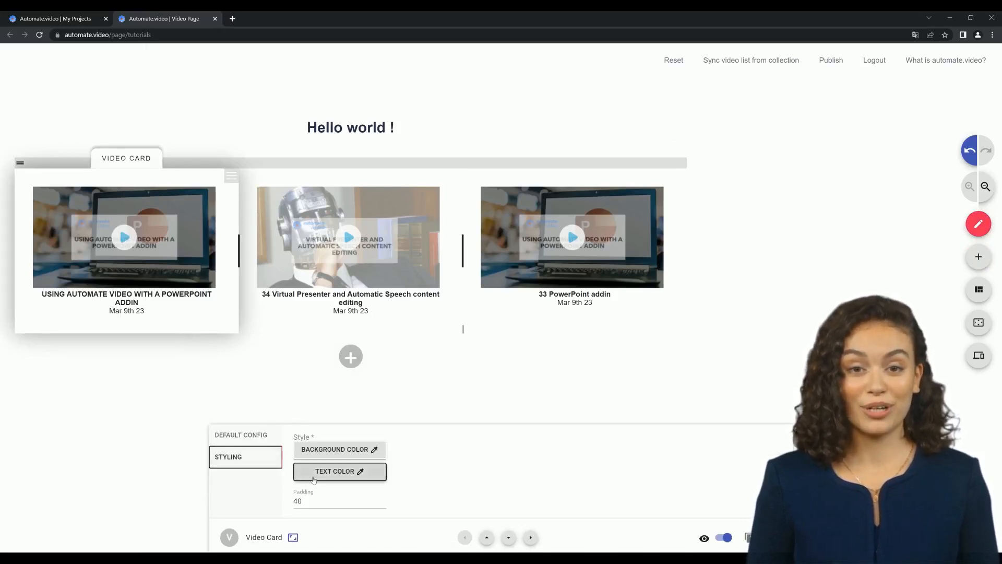
pyautogui.click(332, 386)
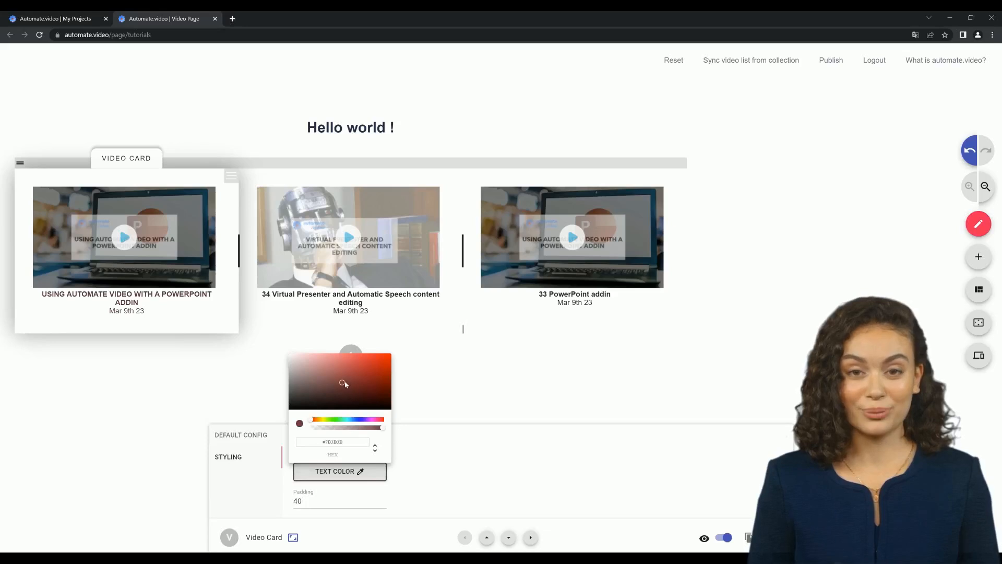
pyautogui.moveTo(342, 420); pyautogui.dragTo(331, 422)
pyautogui.moveTo(359, 387)
pyautogui.mouseDown()
pyautogui.moveTo(389, 358)
pyautogui.moveTo(346, 386)
pyautogui.mouseUp()
pyautogui.click(427, 468)
# Step: Set the first video card's background color to dark red and deselect the card
pyautogui.click(331, 450)
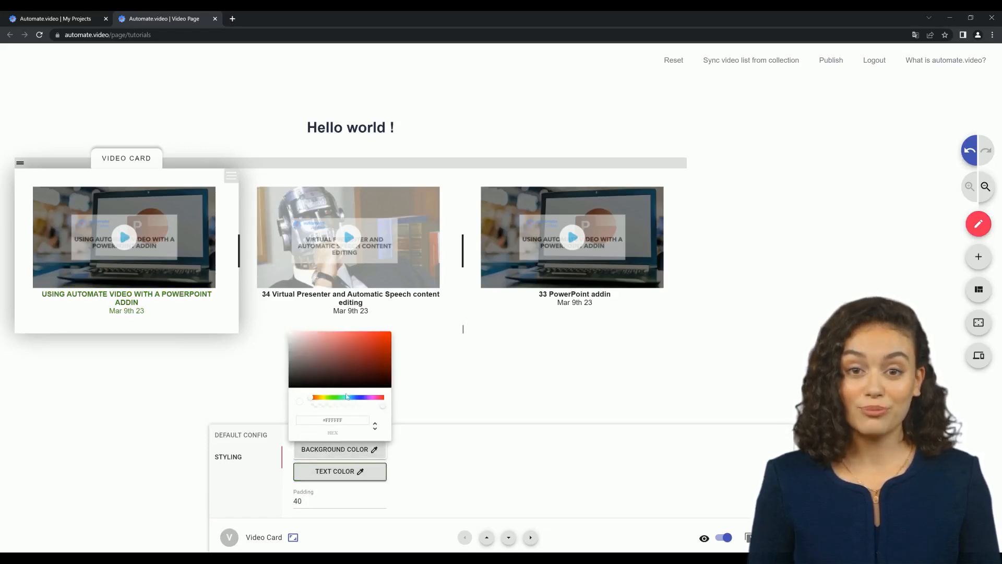
pyautogui.click(341, 359)
pyautogui.moveTo(356, 359)
pyautogui.mouseDown()
pyautogui.moveTo(379, 339)
pyautogui.moveTo(363, 356)
pyautogui.mouseUp()
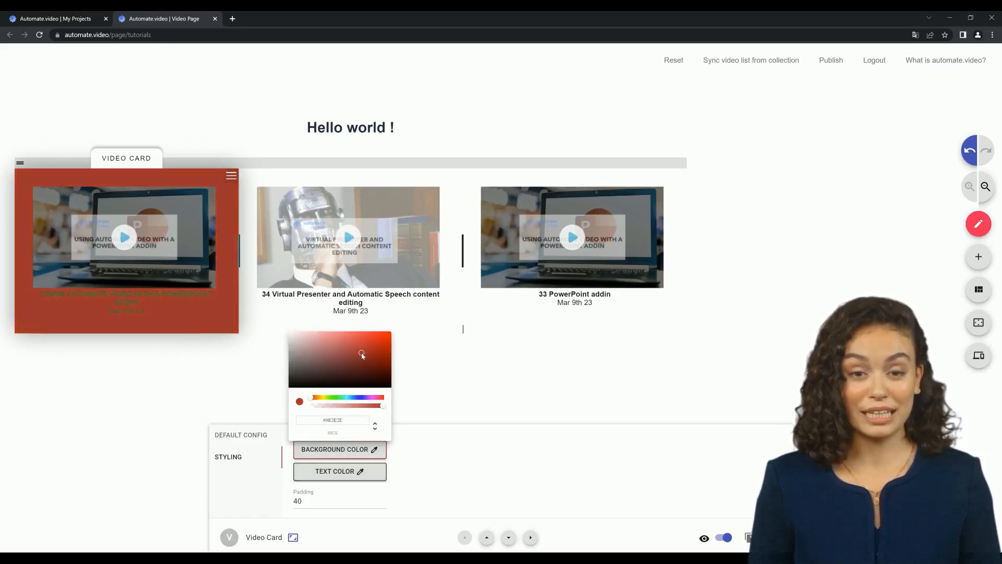
pyautogui.click(439, 459)
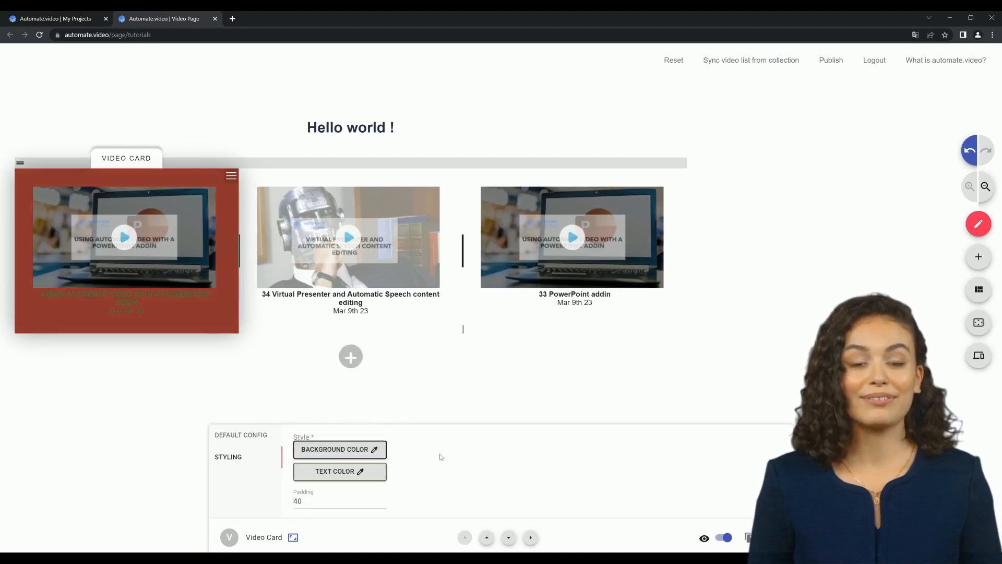
pyautogui.click(540, 388)
# Step: Add a centered text block below the video cards reading "This is a new text block" in heading level 1
pyautogui.click(353, 374)
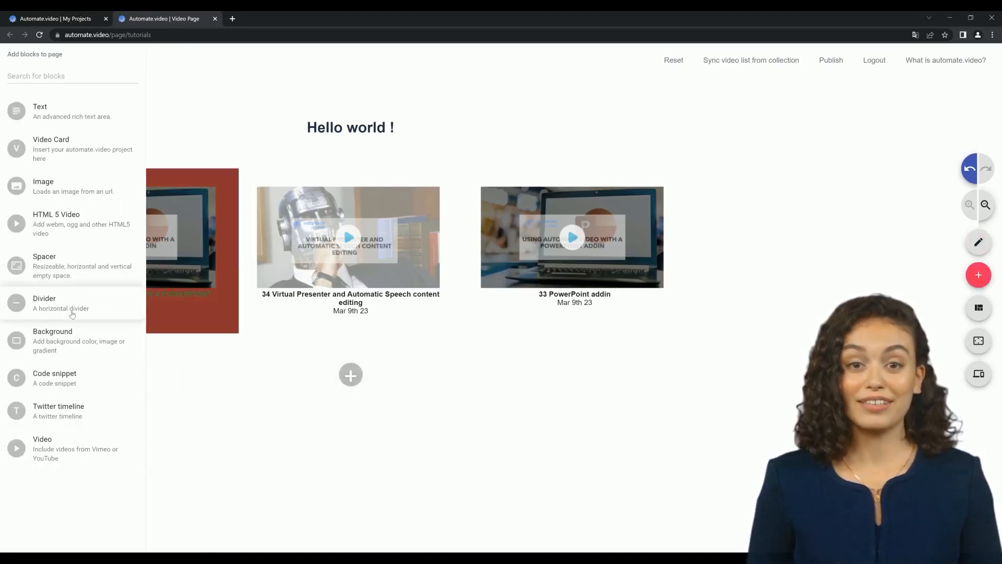
pyautogui.click(78, 113)
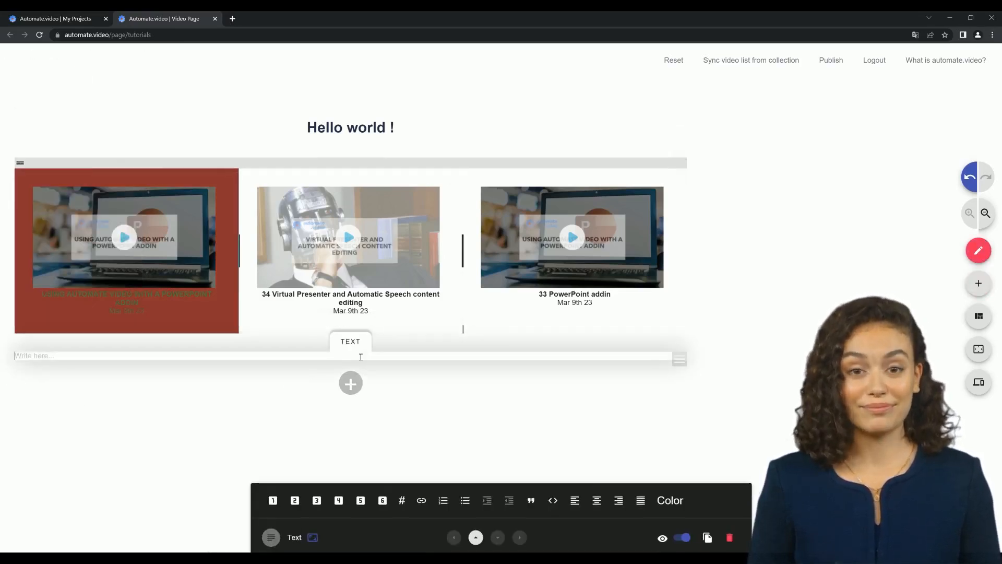
pyautogui.click(273, 500)
pyautogui.write('This is a new text block')
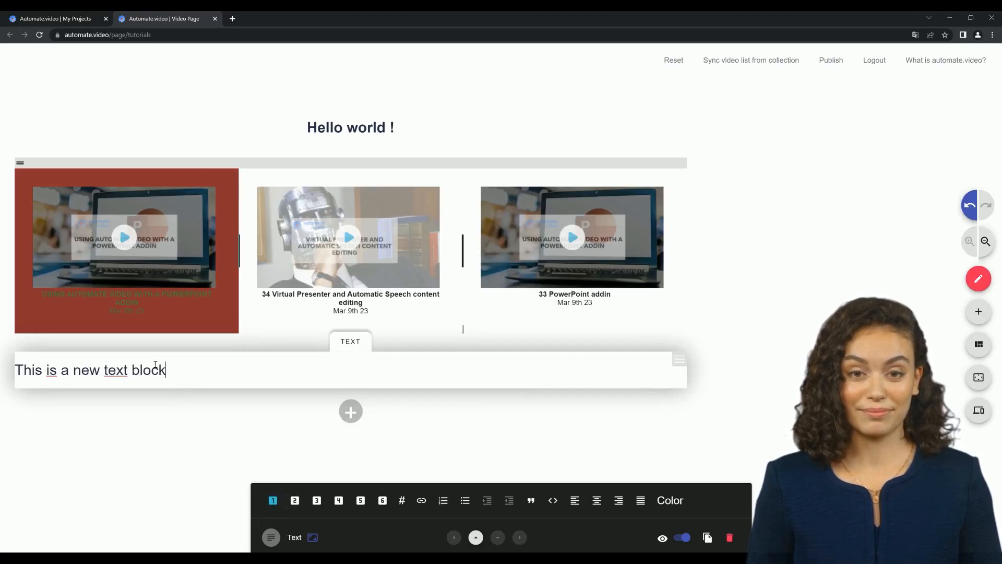
pyautogui.click(764, 437)
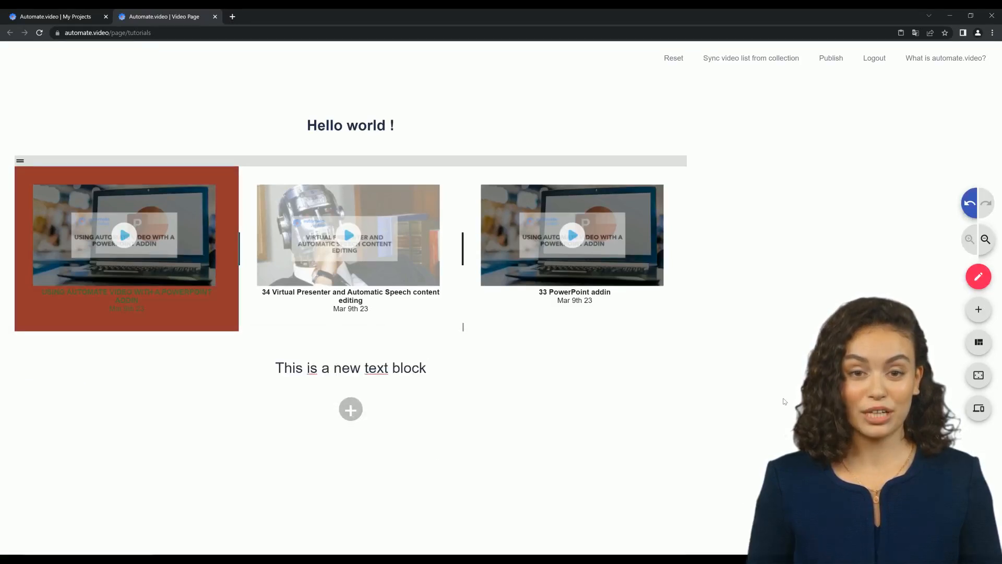
pyautogui.click(438, 427)
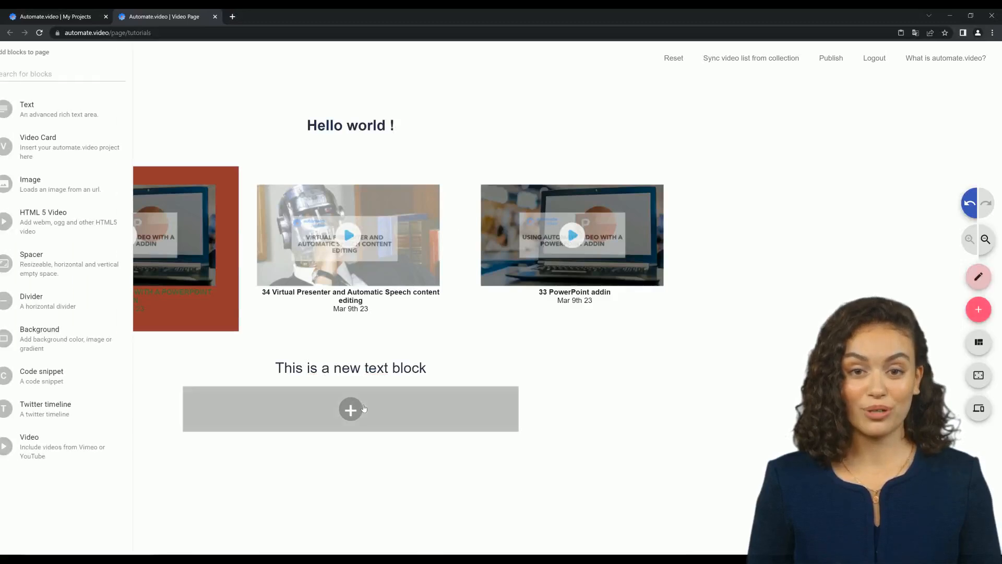
pyautogui.click(45, 445)
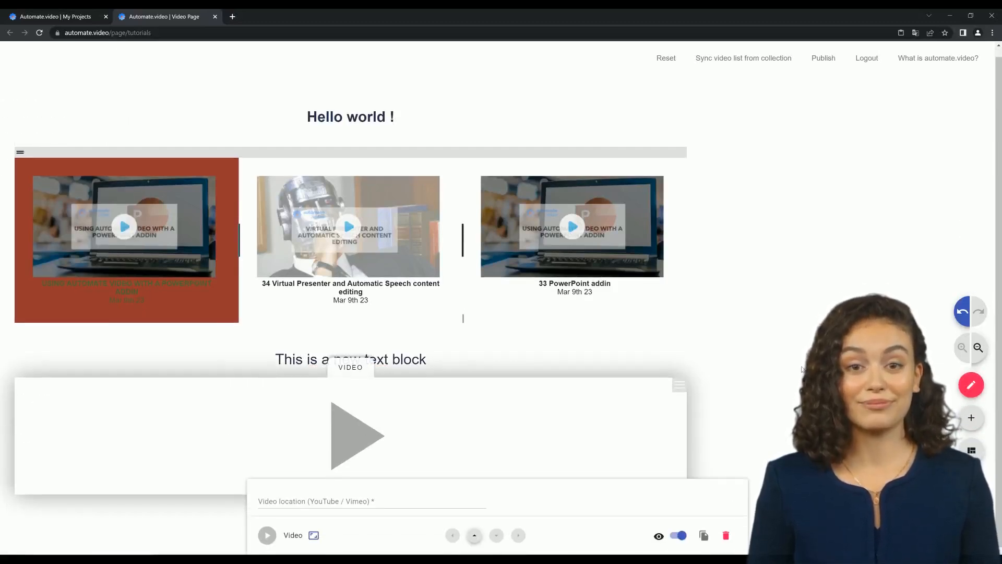
pyautogui.click(387, 498)
pyautogui.write('https://www.youtube.com/watch?v=dQw4w9WgXcQ')
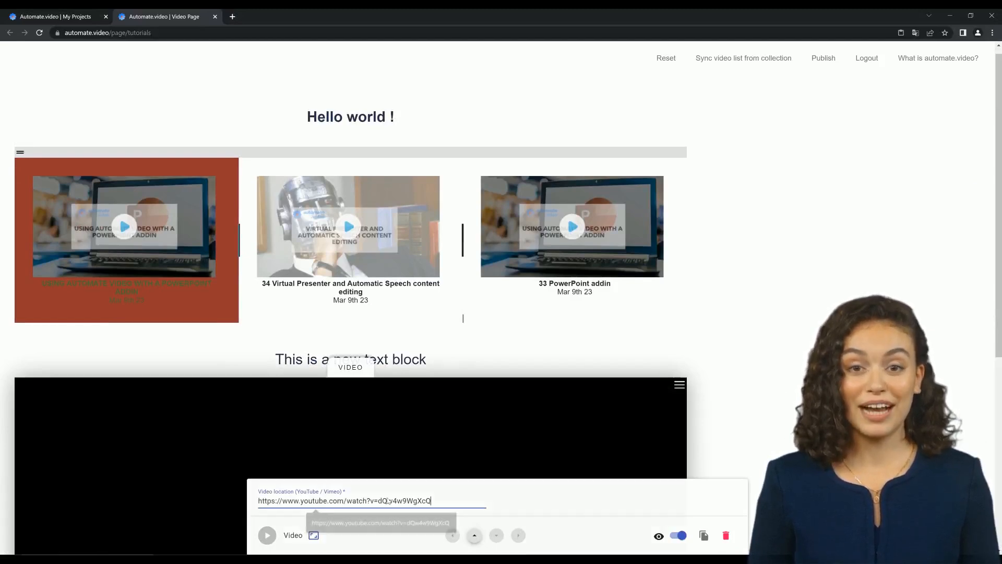
pyautogui.press('Escape')
pyautogui.scroll(-6, 502, 313)
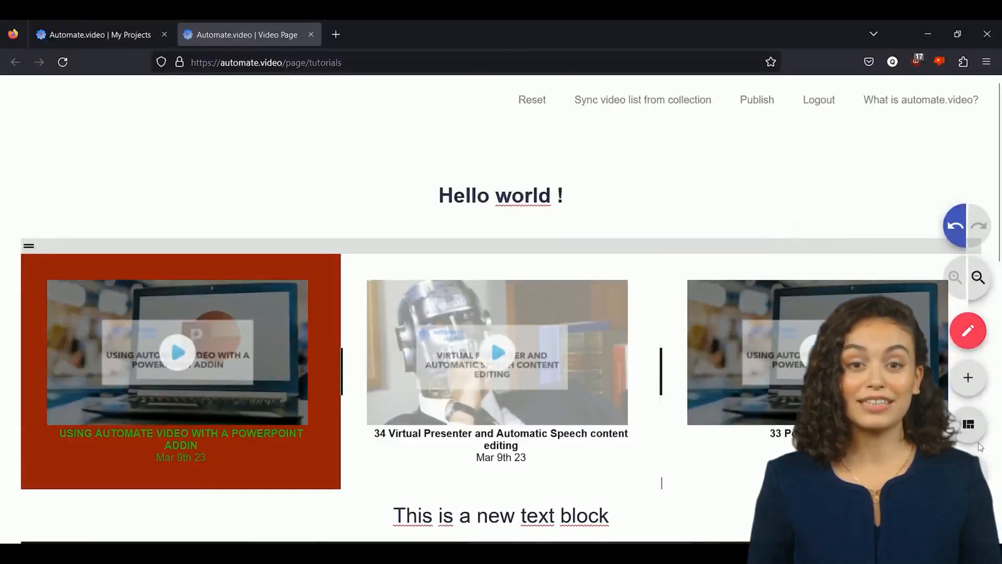
# Step: Switch the page to layout editing and try moving the "Hello world !" text block below the row of video cards
pyautogui.click(972, 429)
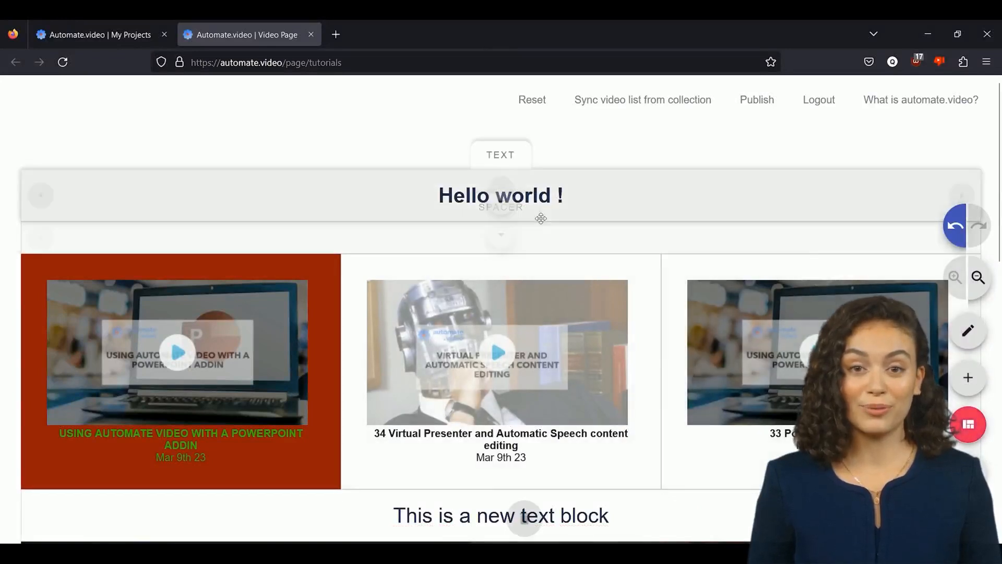
pyautogui.click(503, 209)
pyautogui.moveTo(741, 207); pyautogui.dragTo(353, 352)
pyautogui.moveTo(427, 217); pyautogui.dragTo(505, 410)
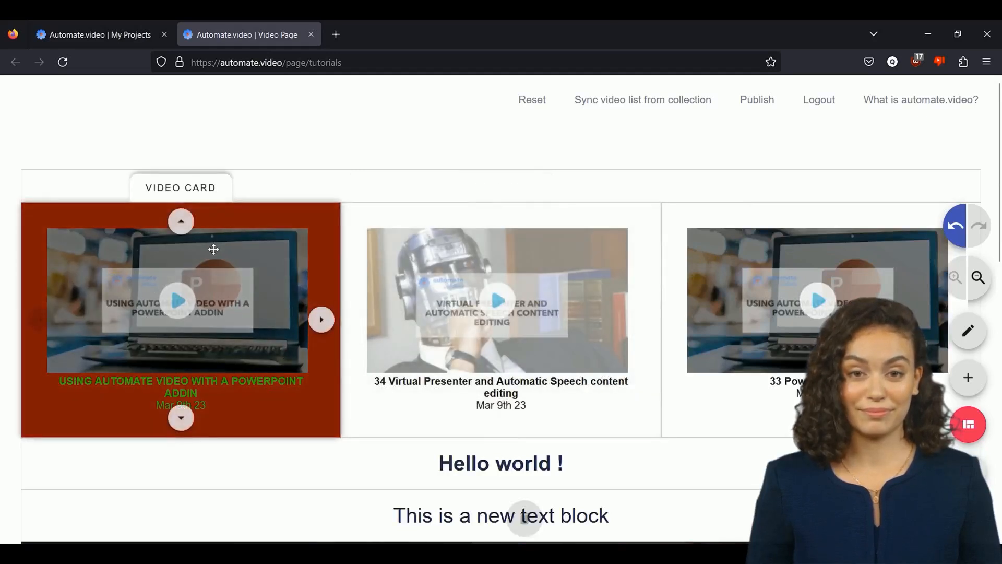
pyautogui.moveTo(214, 249); pyautogui.dragTo(414, 173)
pyautogui.moveTo(475, 177); pyautogui.dragTo(472, 166)
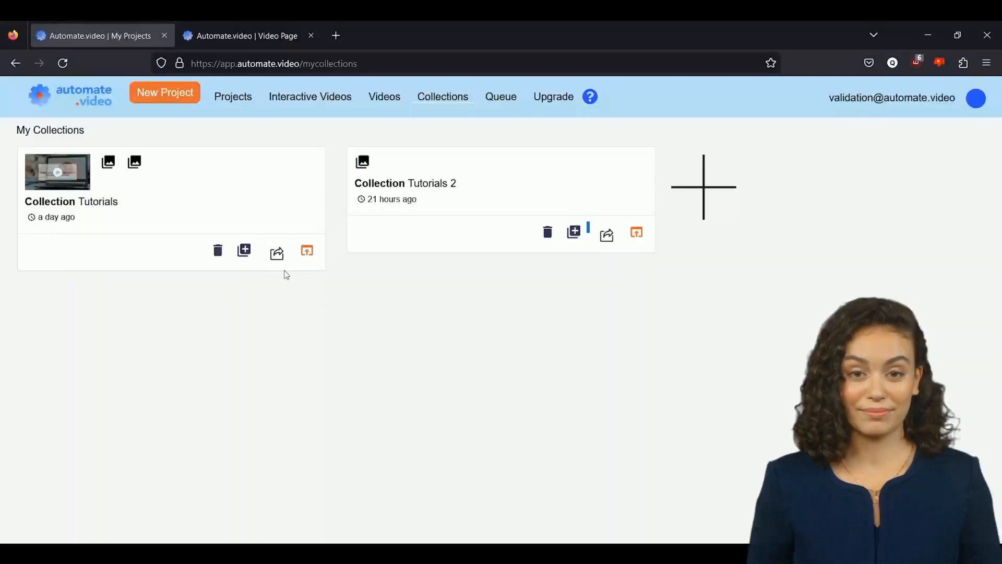
# Step: Add the two "CREATE AND MANAGE YOUR COLLECTIONS" projects to the Tutorials collection and open the collection's web page
pyautogui.click(243, 251)
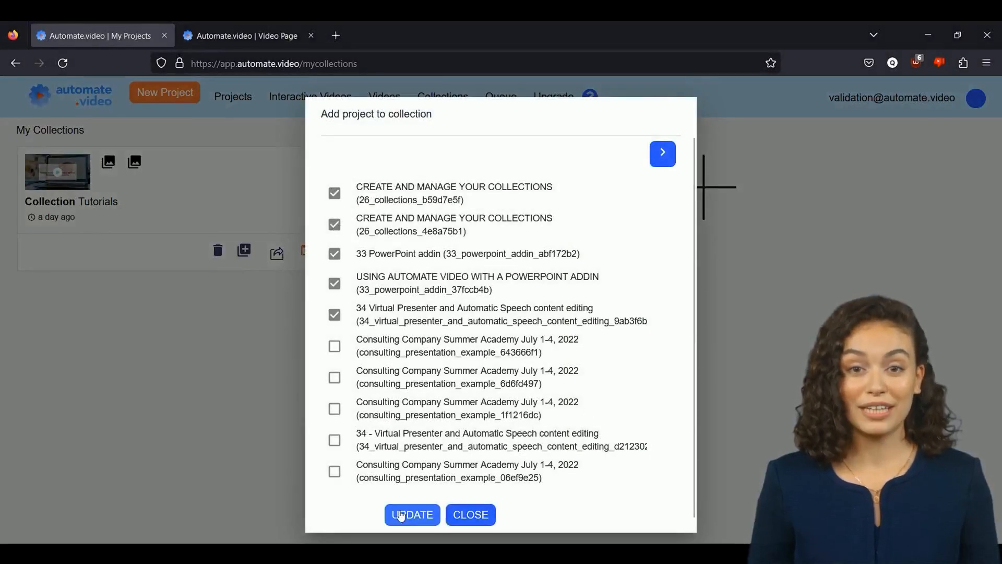
pyautogui.click(401, 515)
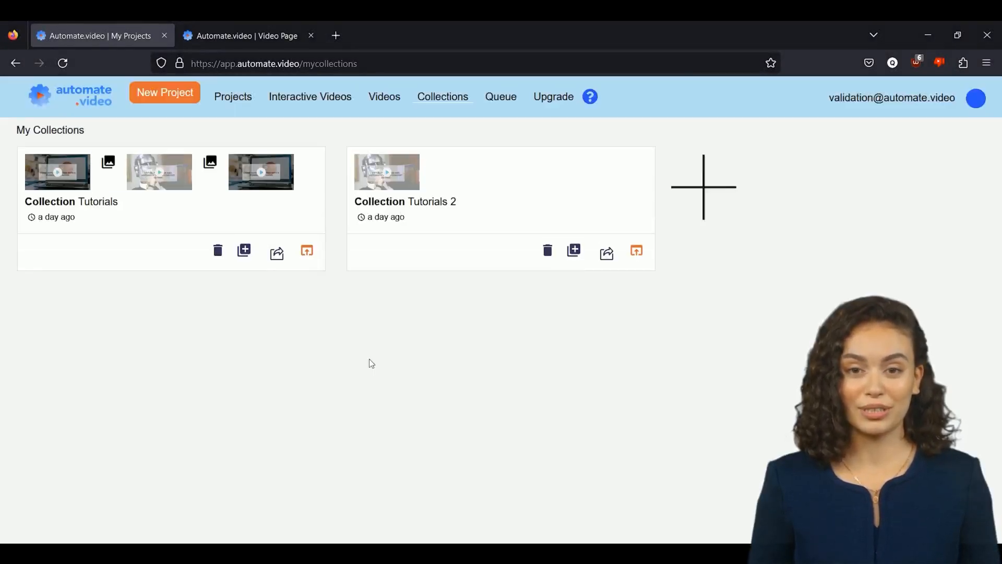
pyautogui.click(307, 251)
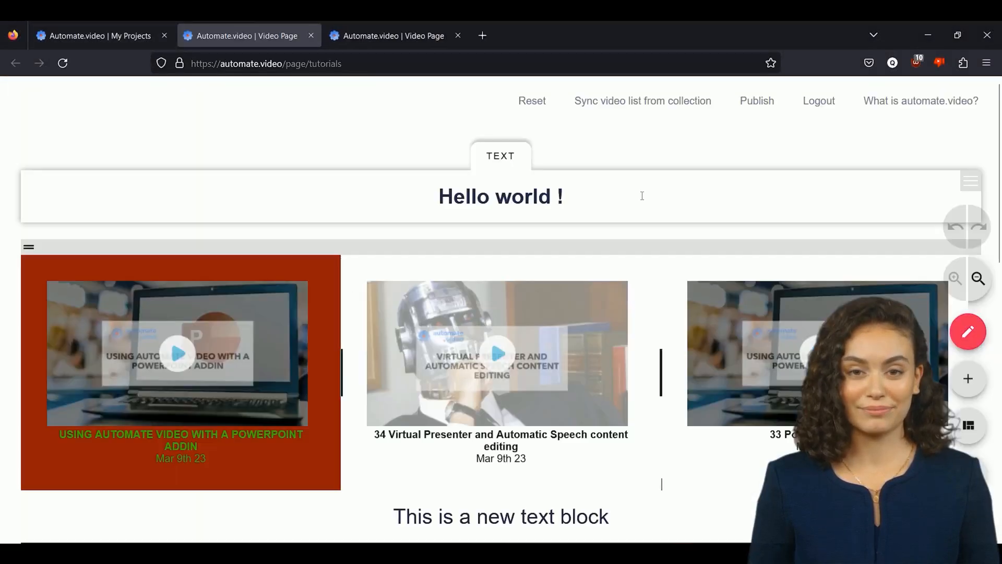
# Step: Sync the Tutorials page's video list from the collection and check the cards below the YouTube video
pyautogui.click(654, 101)
pyautogui.click(654, 101)
pyautogui.scroll(-15, 653, 187)
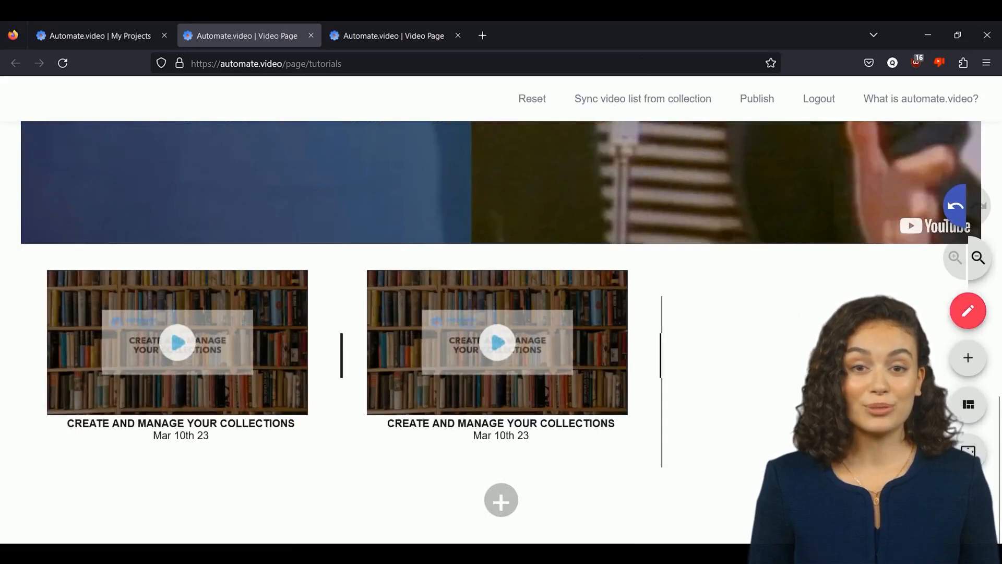
# Step: Leave editing and open the "34 Virtual Presenter and Automatic Speech content editing" video from its card on the Tutorials page
pyautogui.scroll(10, 734, 470)
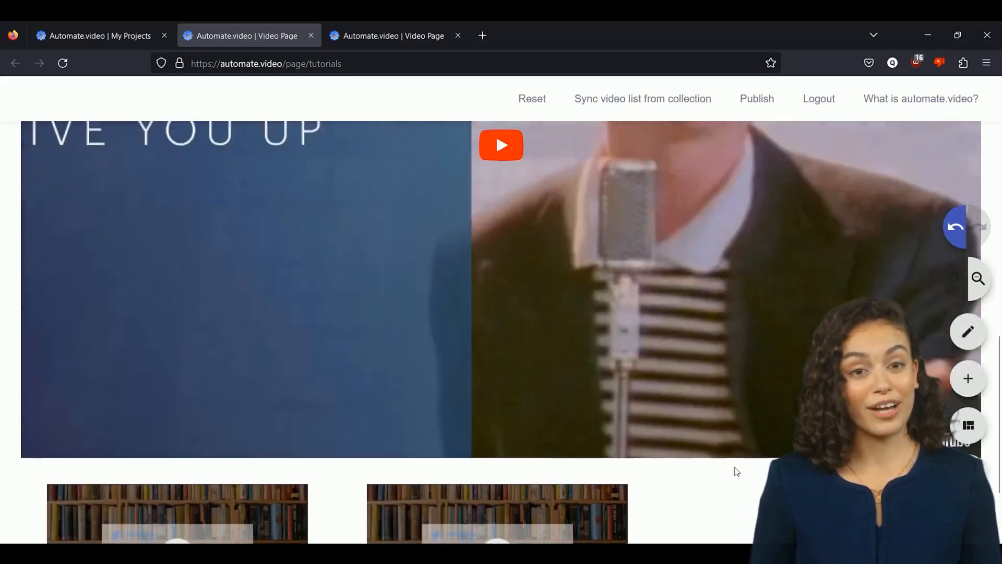
pyautogui.scroll(4, 622, 475)
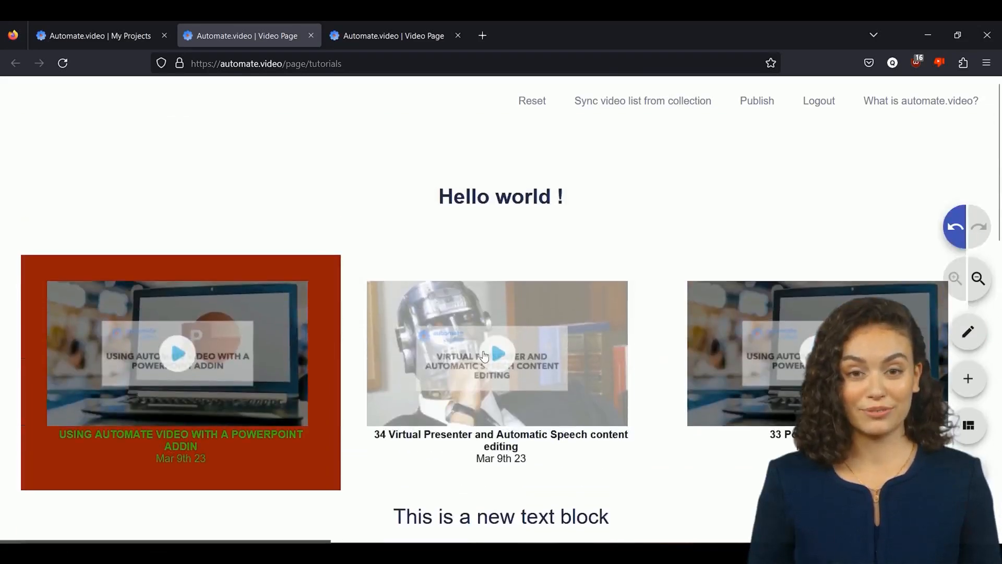
pyautogui.click(493, 357)
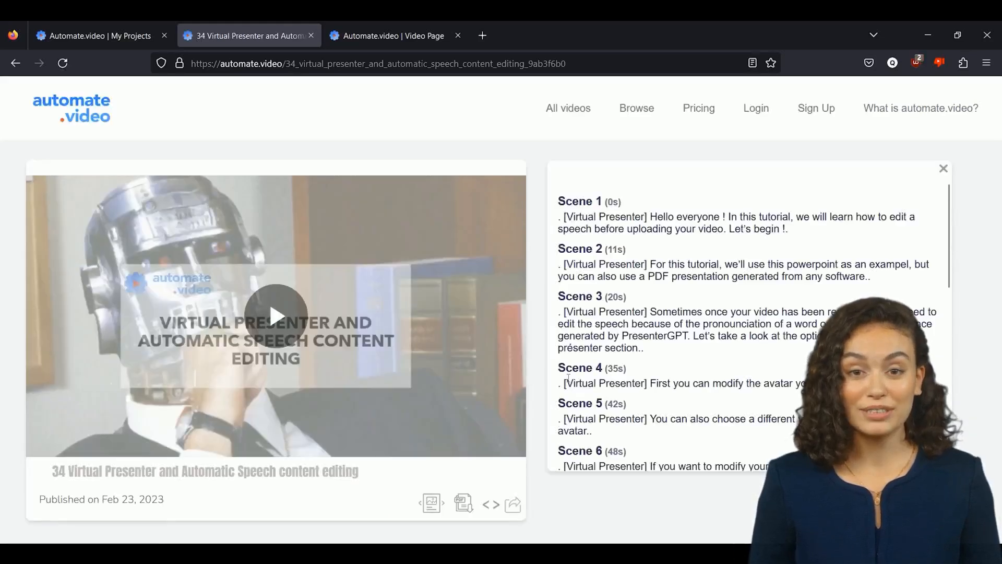